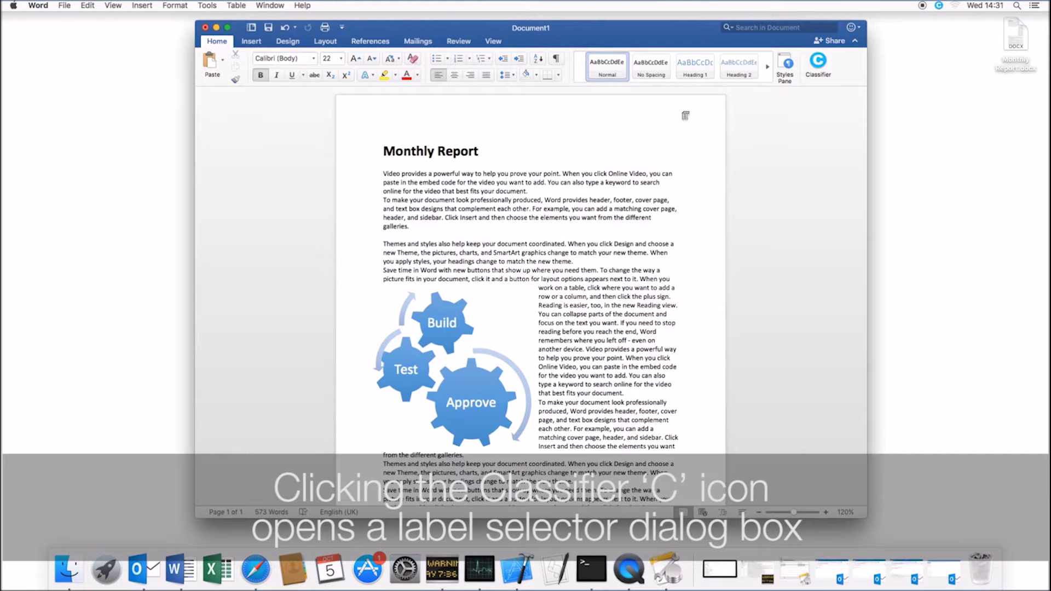
- Apply the Internal classification to the Monthly Report using the Classifier label chooser
click(819, 63)
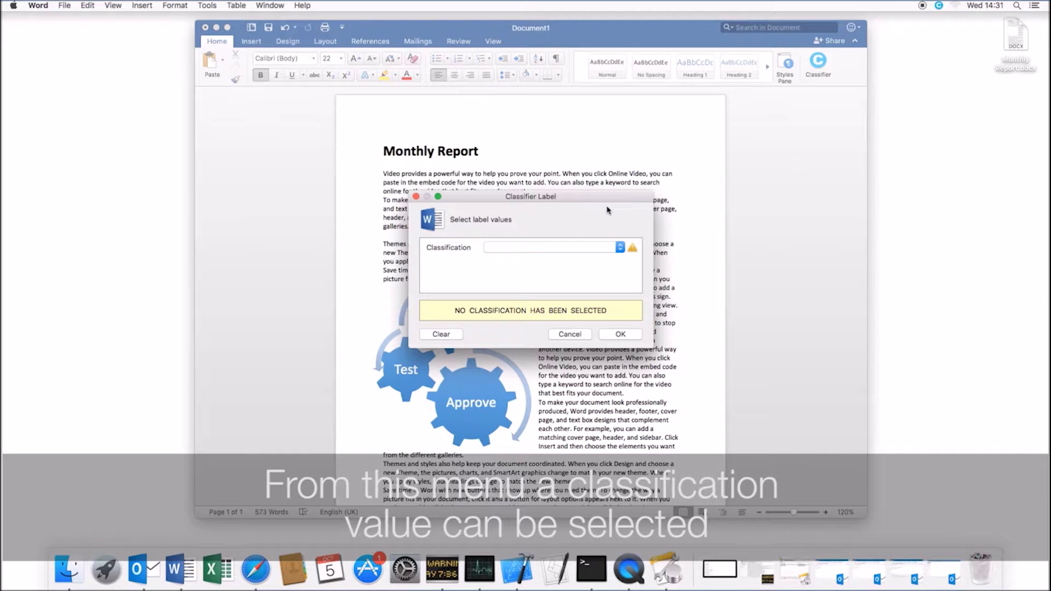
click(620, 249)
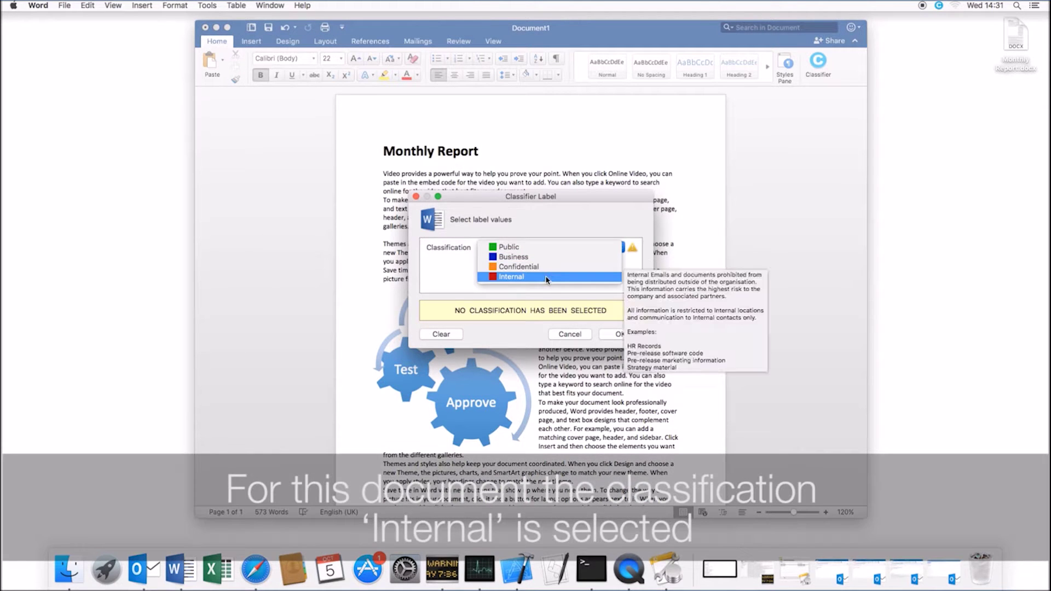
click(546, 277)
click(621, 336)
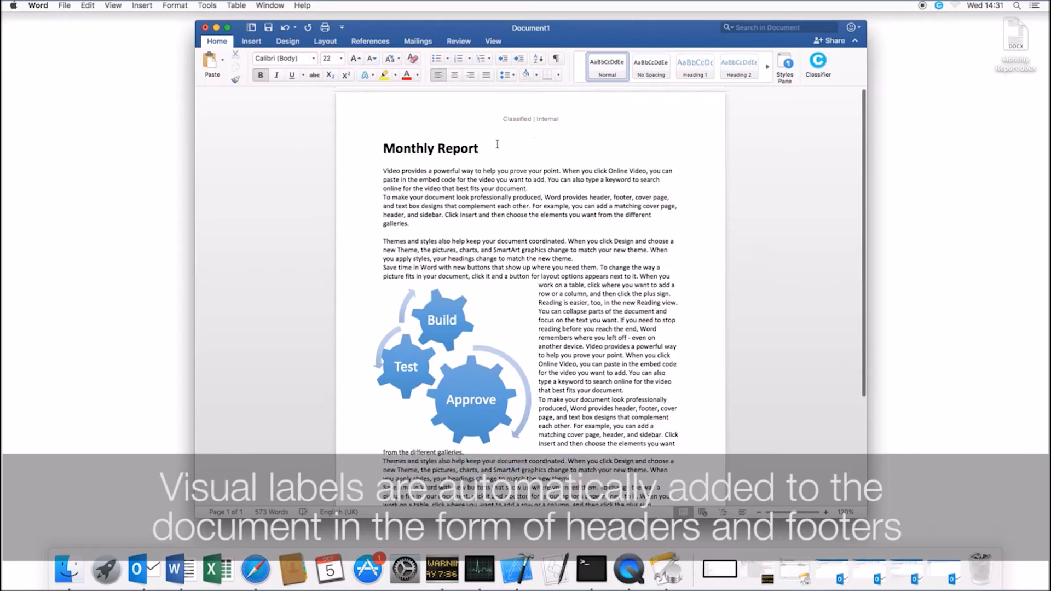
scroll(497, 142, down, 5)
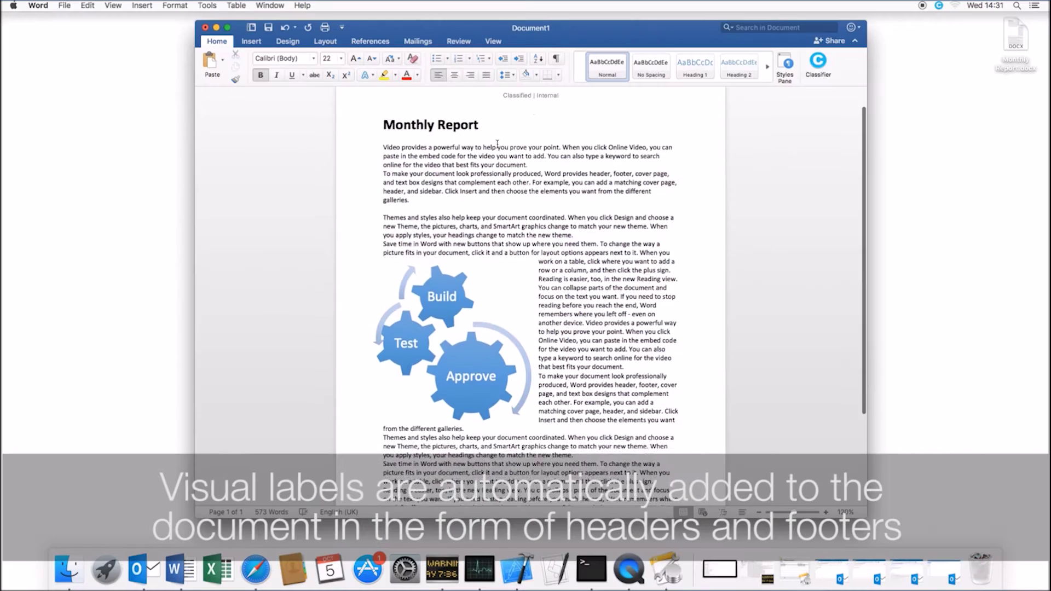
scroll(497, 142, down, 2)
scroll(496, 142, down, 2)
scroll(497, 141, down, 2)
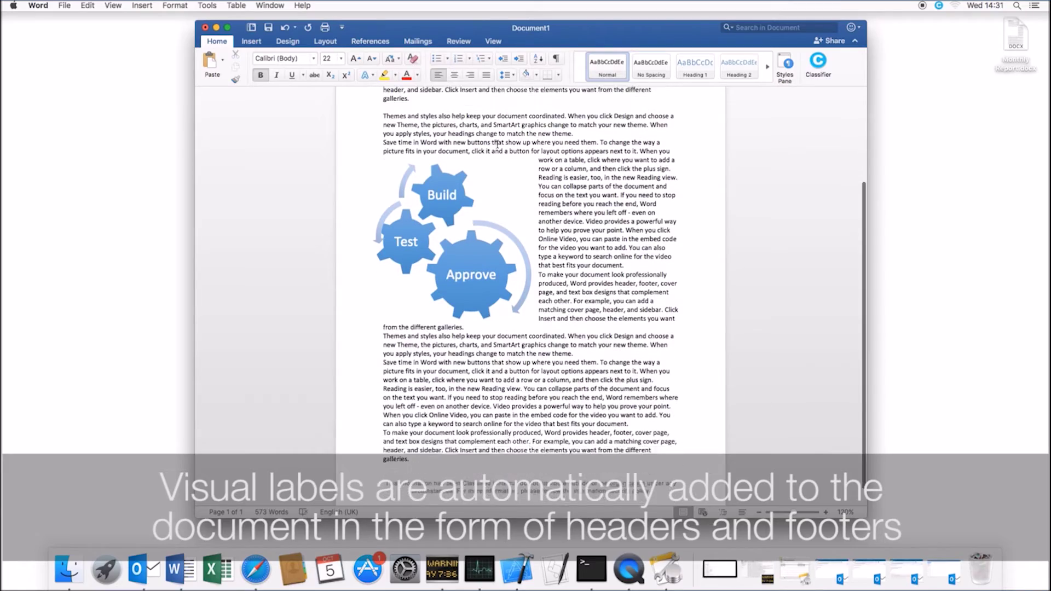
scroll(497, 141, down, 2)
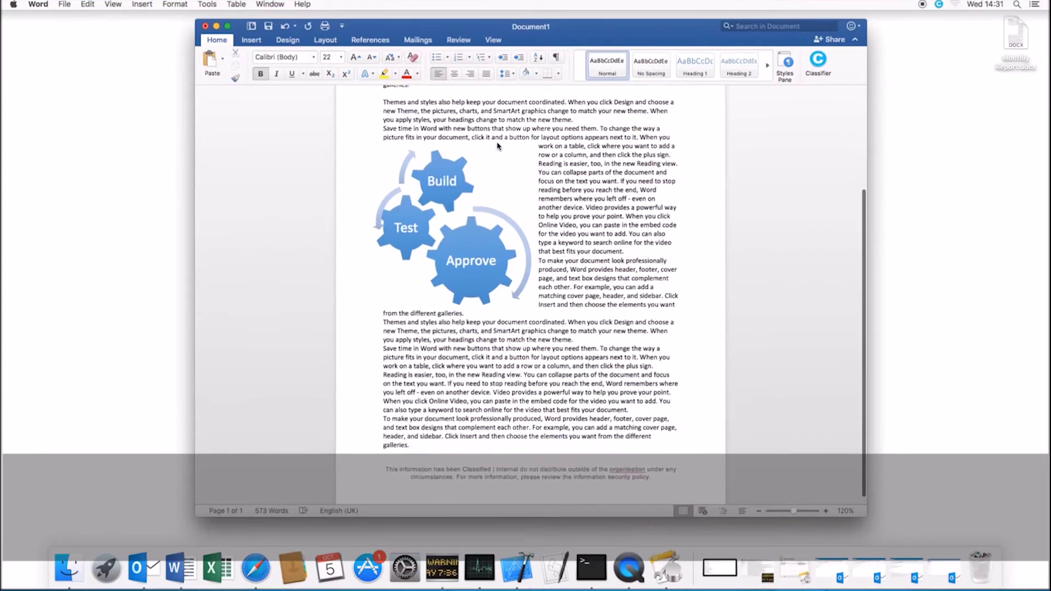
scroll(497, 145, up, 1)
scroll(497, 145, up, 1)
scroll(497, 145, up, 1)
scroll(497, 144, up, 1)
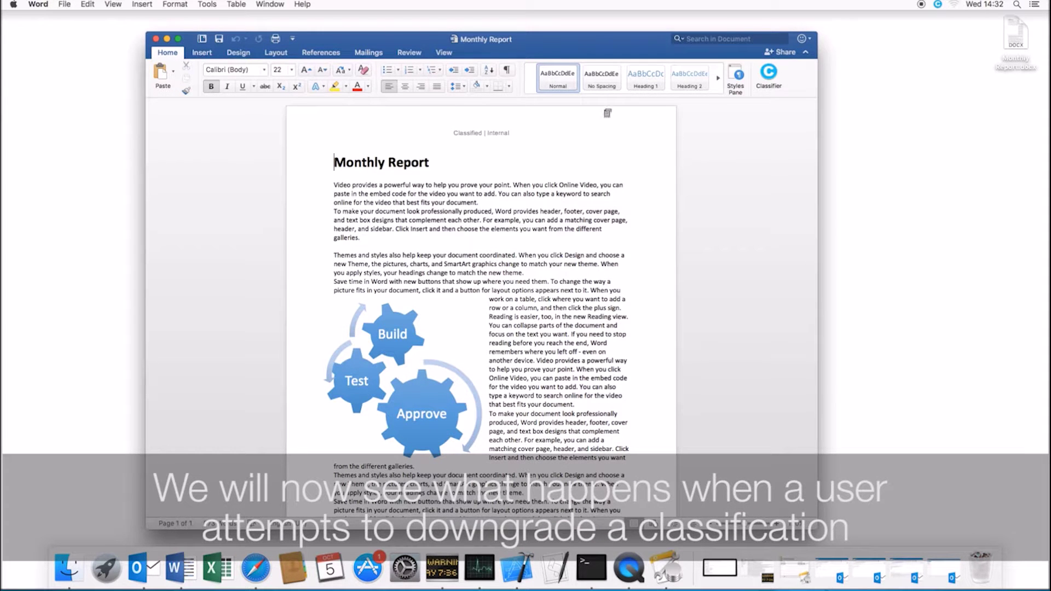
- Relabel the Monthly Report as Public in the Classifier
click(767, 79)
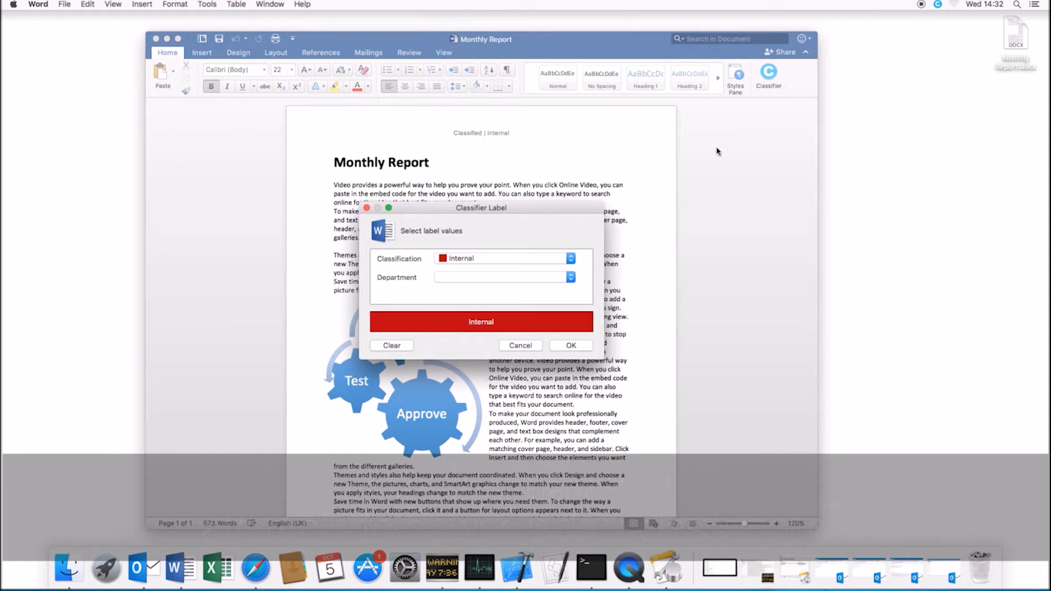
click(569, 258)
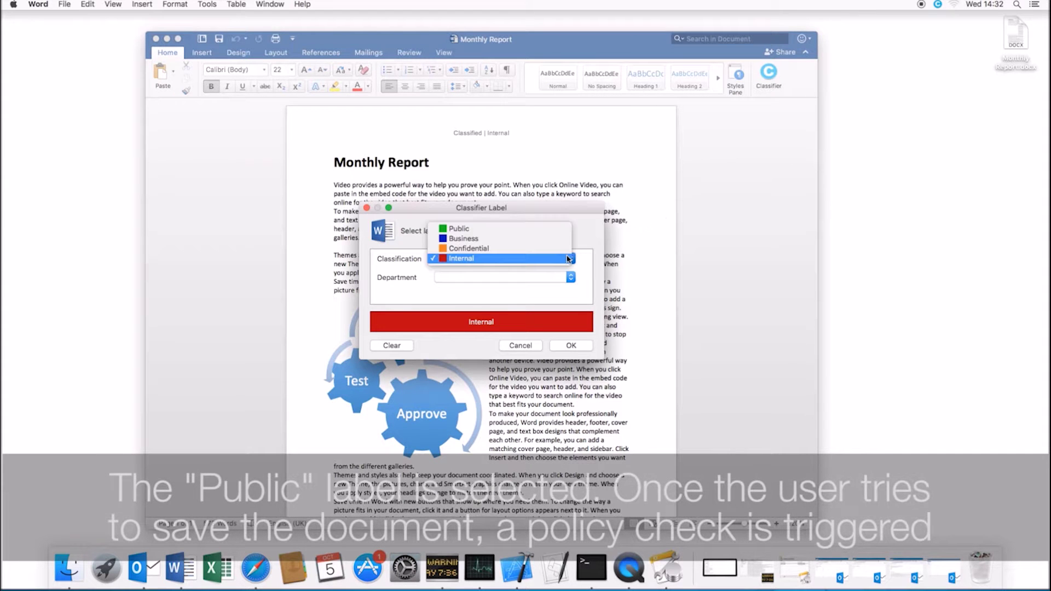
click(520, 233)
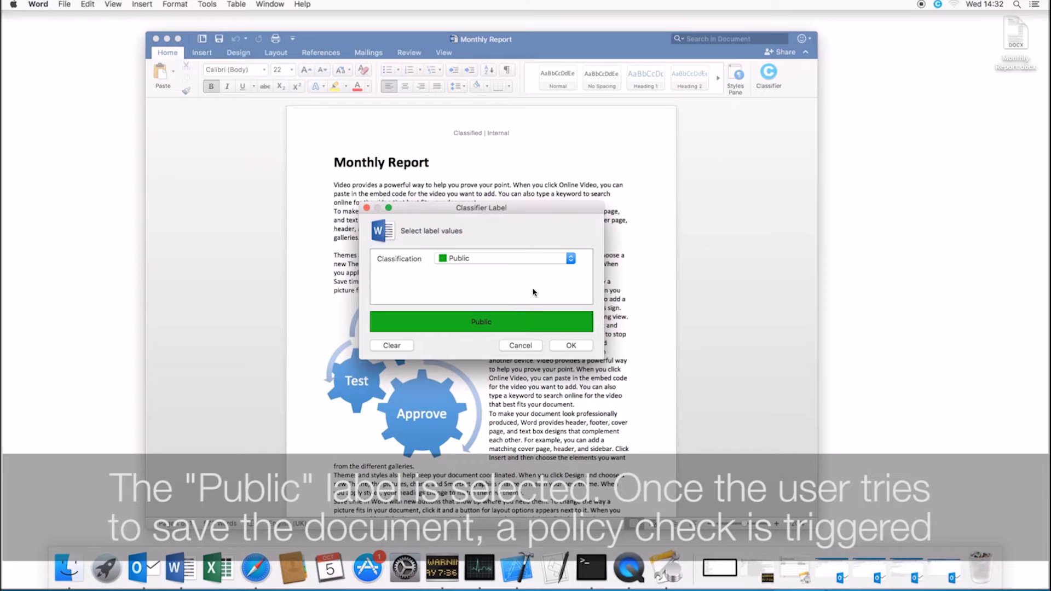
click(569, 346)
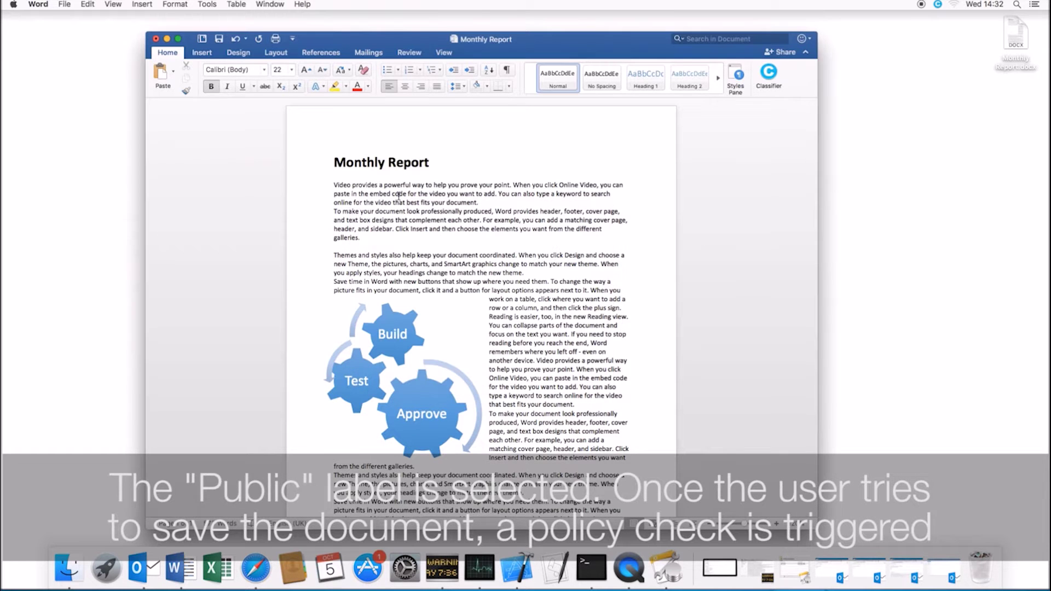
- Save the document, restoring its Internal classification in the Policy Check
click(219, 39)
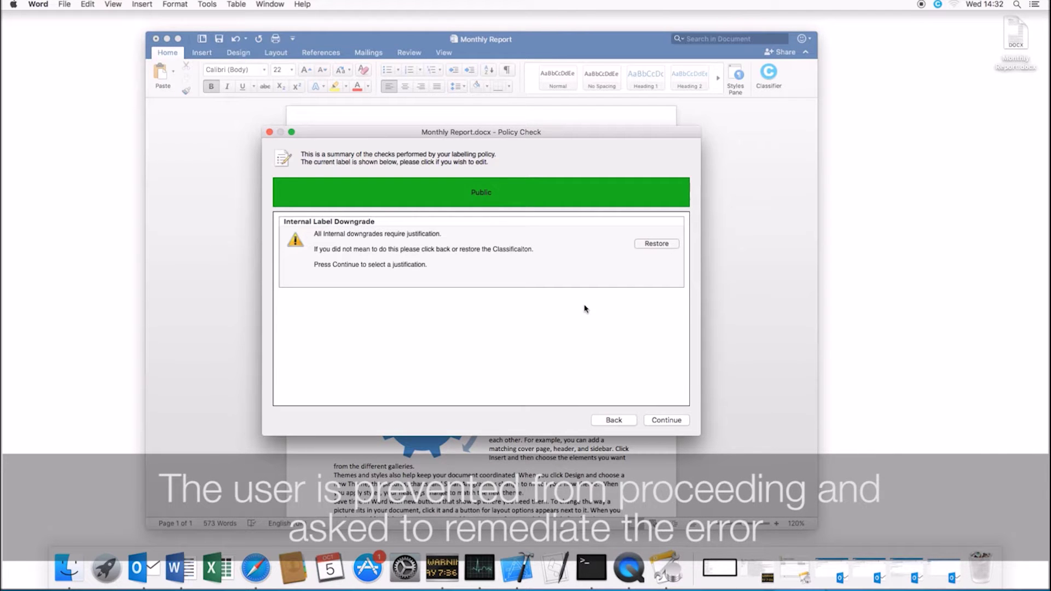
click(650, 244)
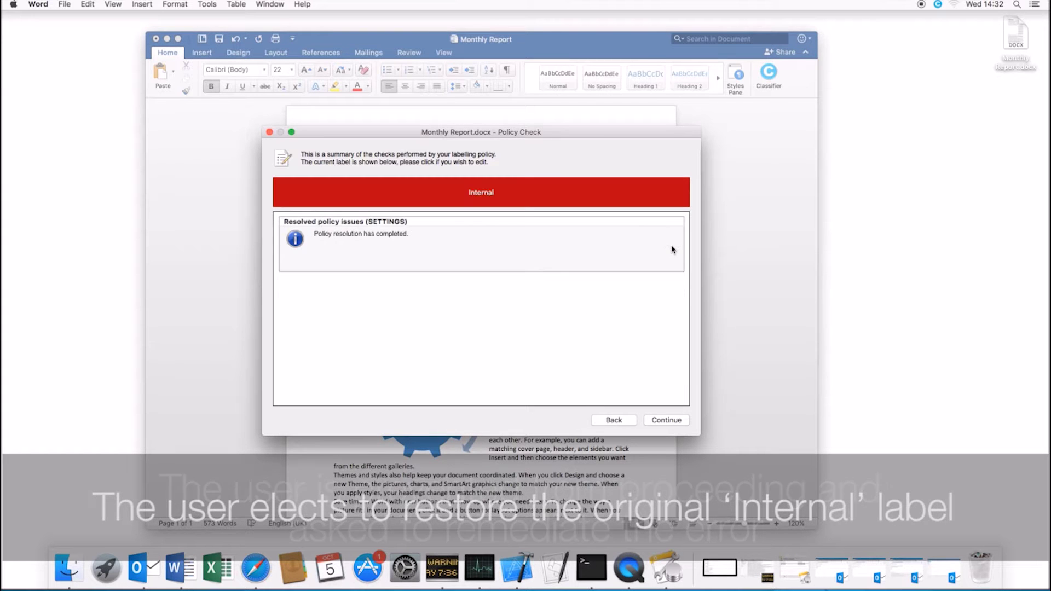
click(666, 420)
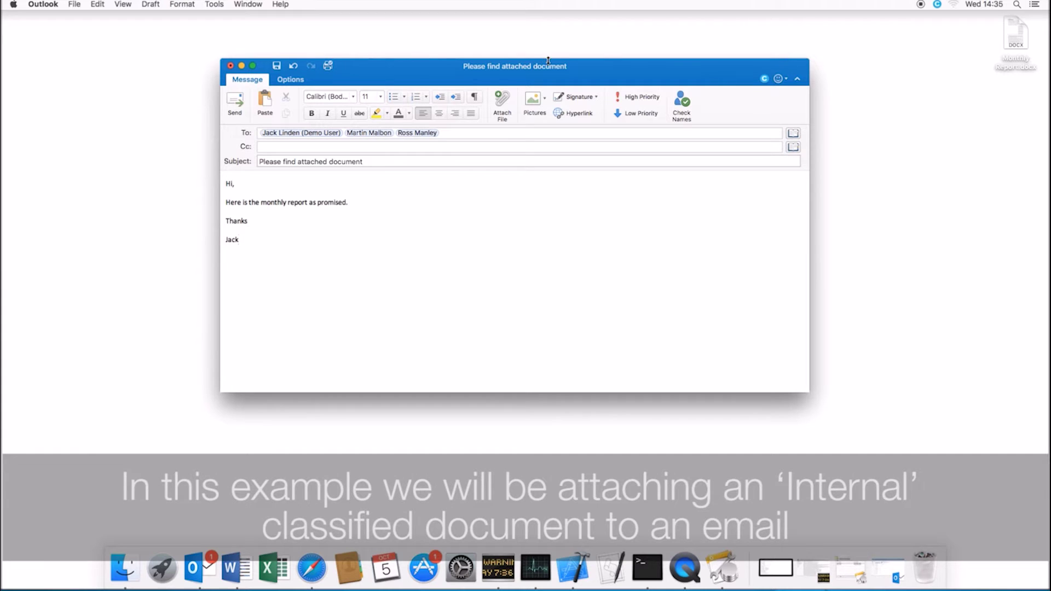
- Attach Monthly Report.docx to the email and label the email Public
click(1015, 39)
drag(1016, 40, 483, 182)
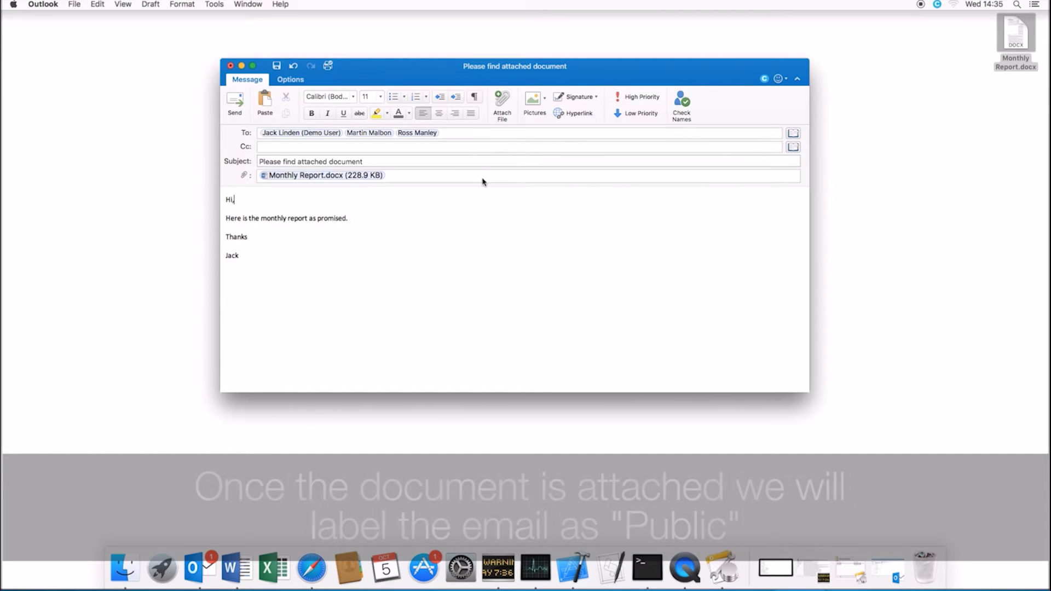
click(764, 80)
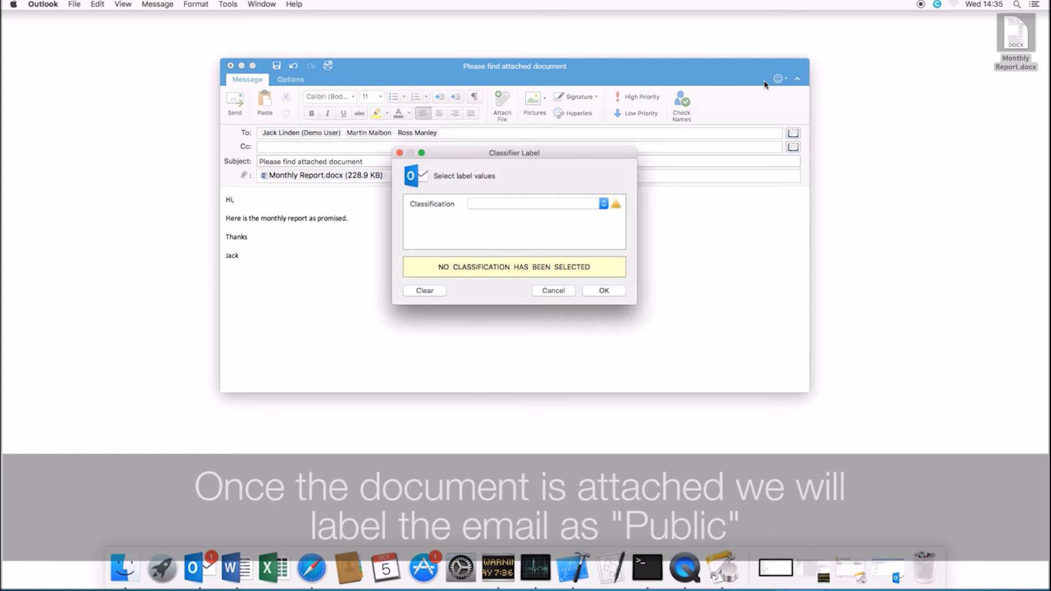
click(606, 204)
click(586, 208)
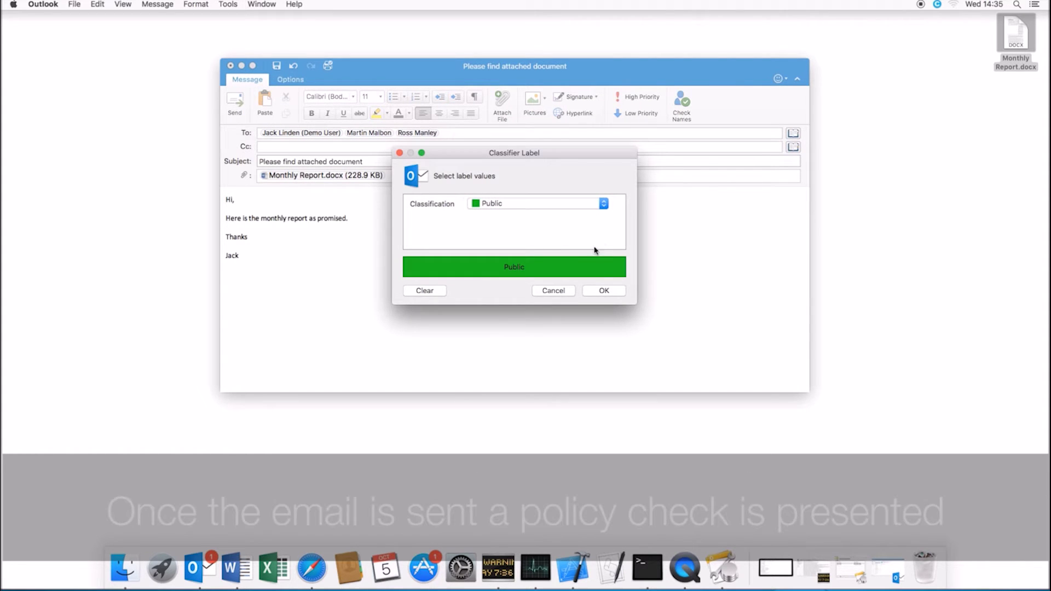
click(606, 290)
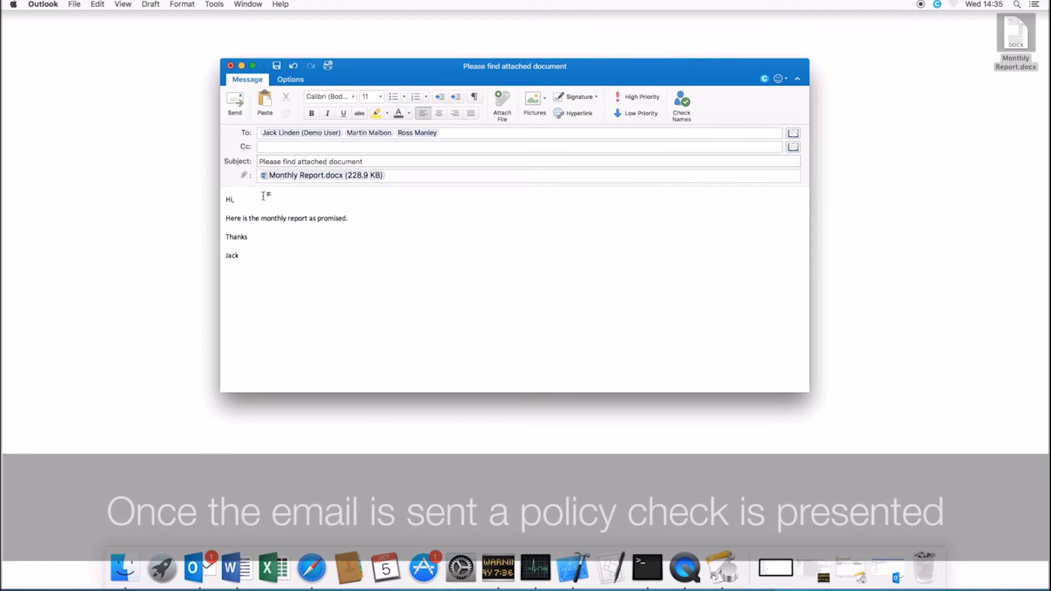
- Send the email, raising its label to Internal in the Policy Check
click(237, 105)
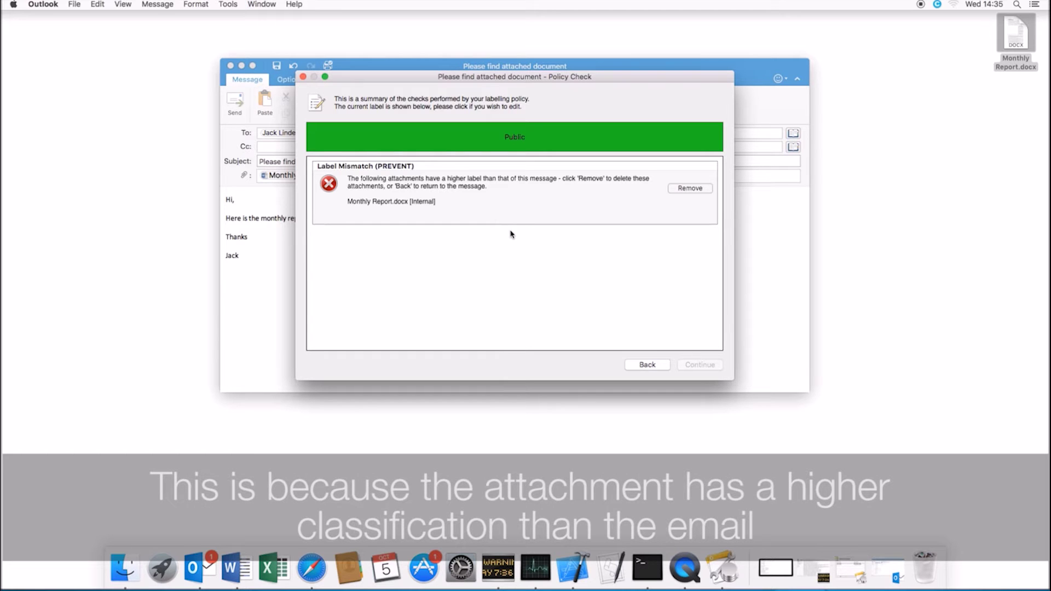
click(542, 148)
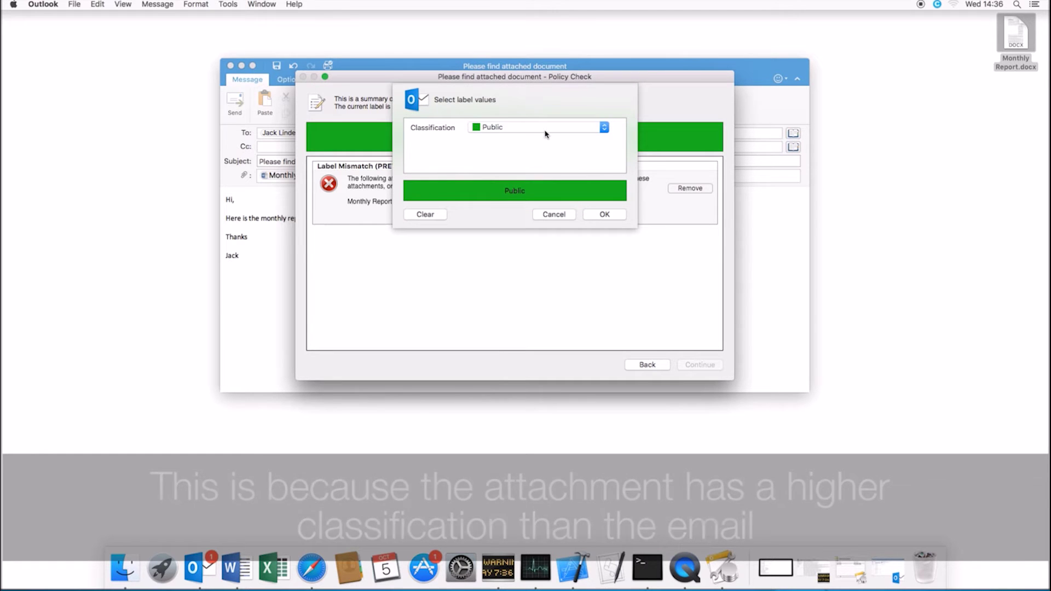
click(543, 129)
click(536, 157)
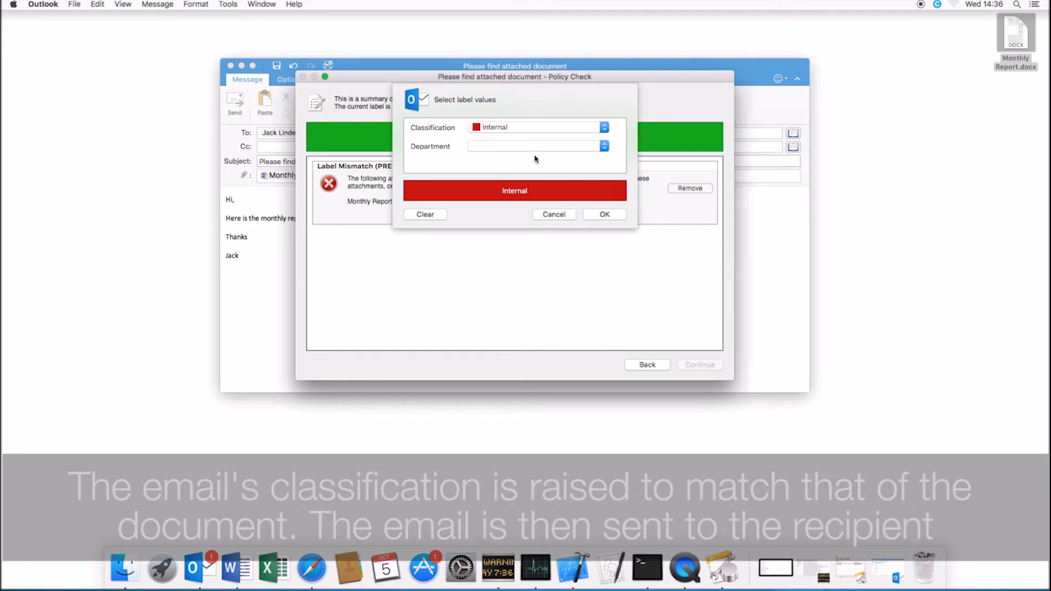
click(595, 218)
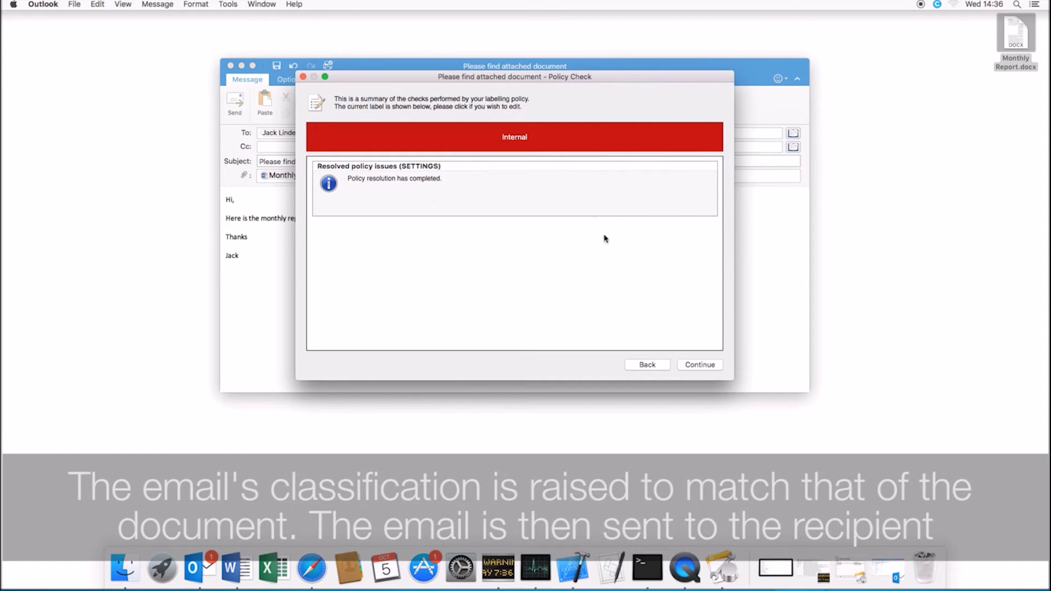
click(700, 365)
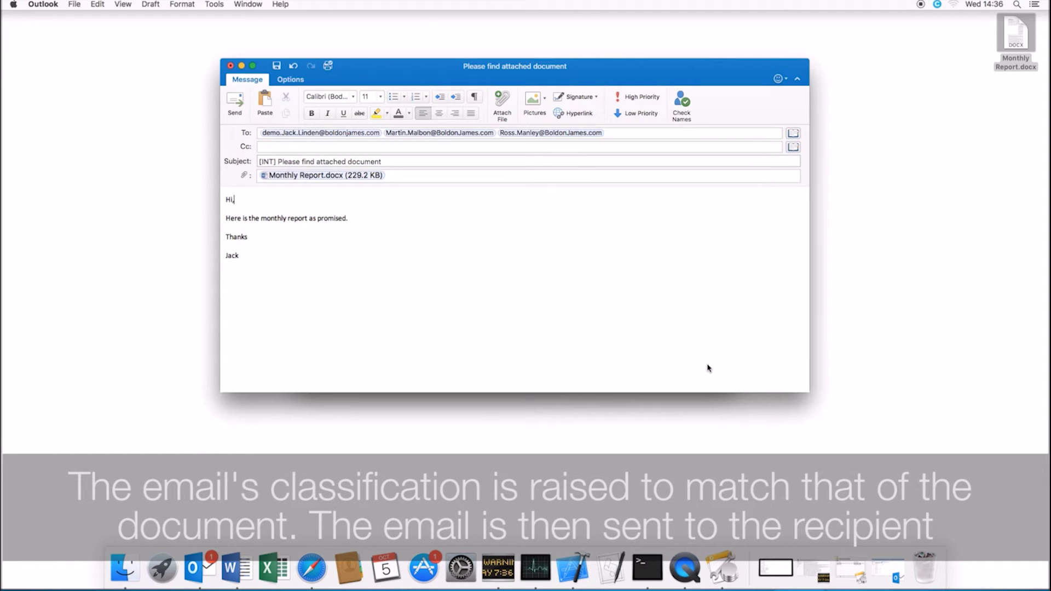
- Add an external contact and the internal demo user as recipients of the forward
click(709, 368)
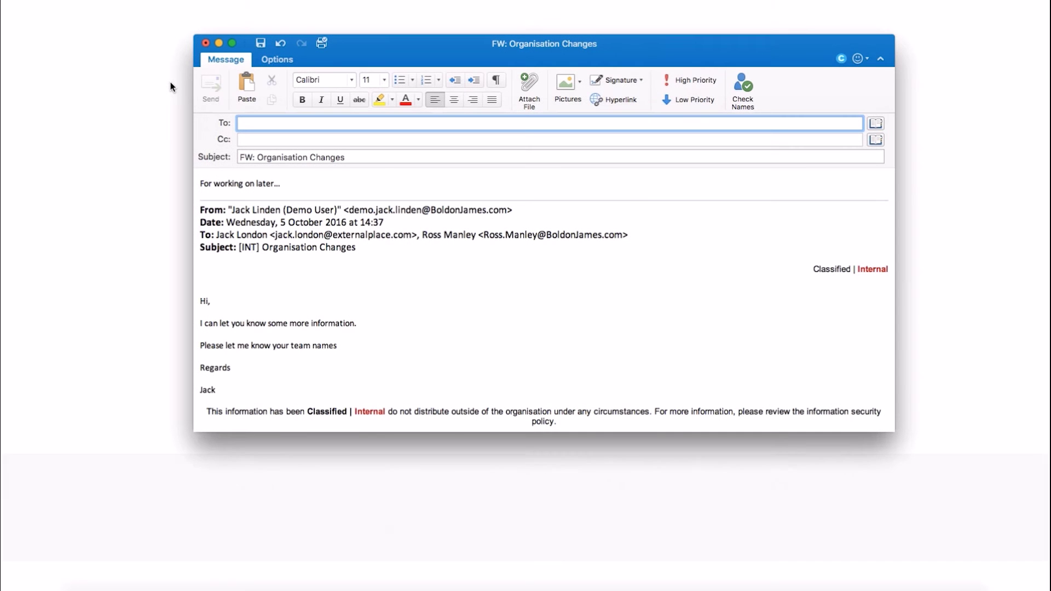
text(jack)
key(Down)
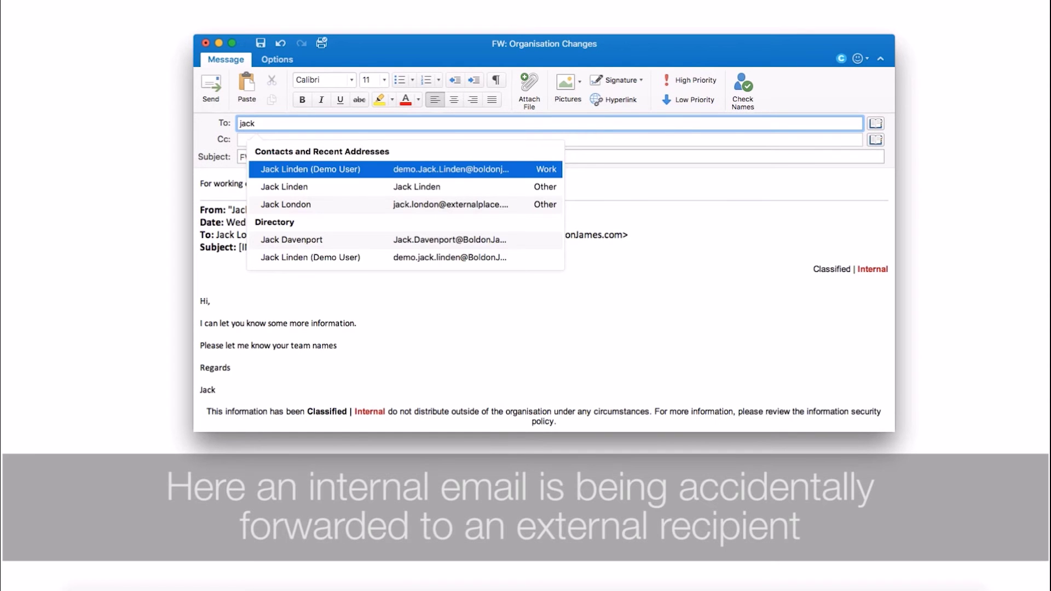
key(Down)
key(Down)
key(Return)
text(ja)
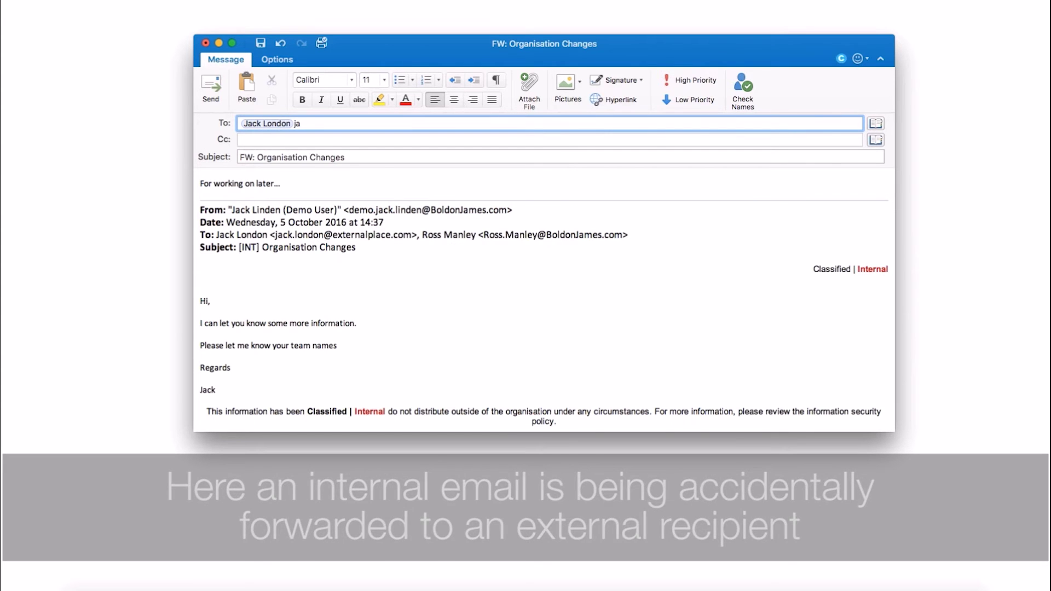
text(ck)
key(Up)
key(Up)
key(Return)
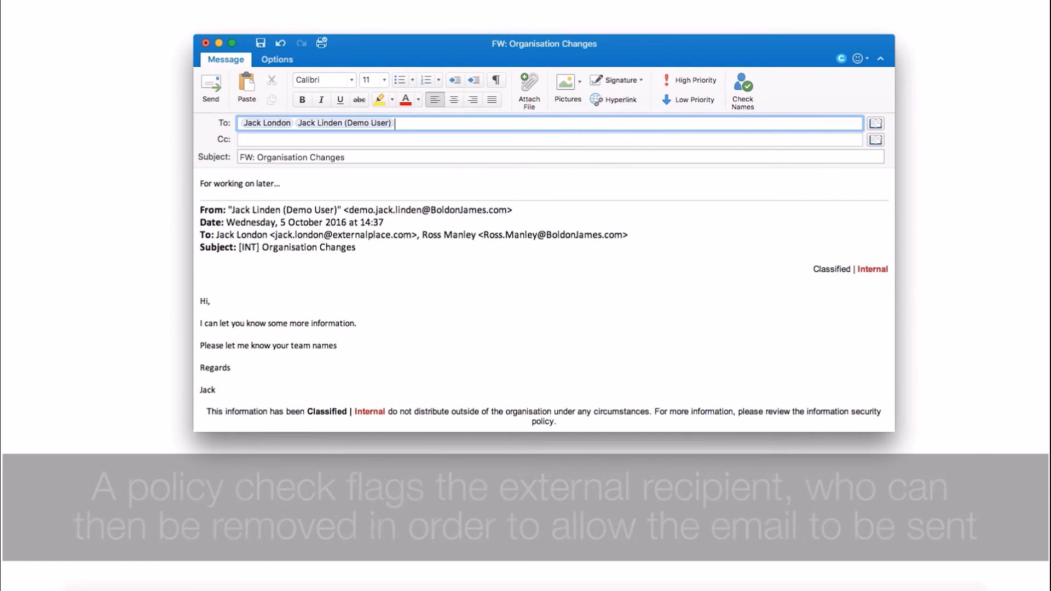
- Send the forward, removing the unapproved external recipient in the Policy Check
click(213, 86)
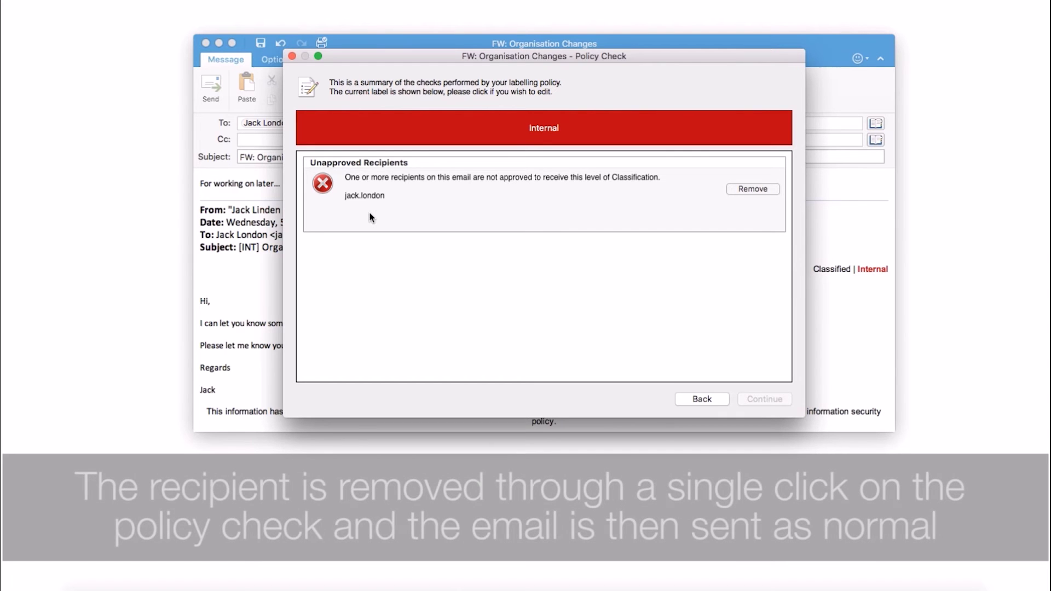
click(771, 190)
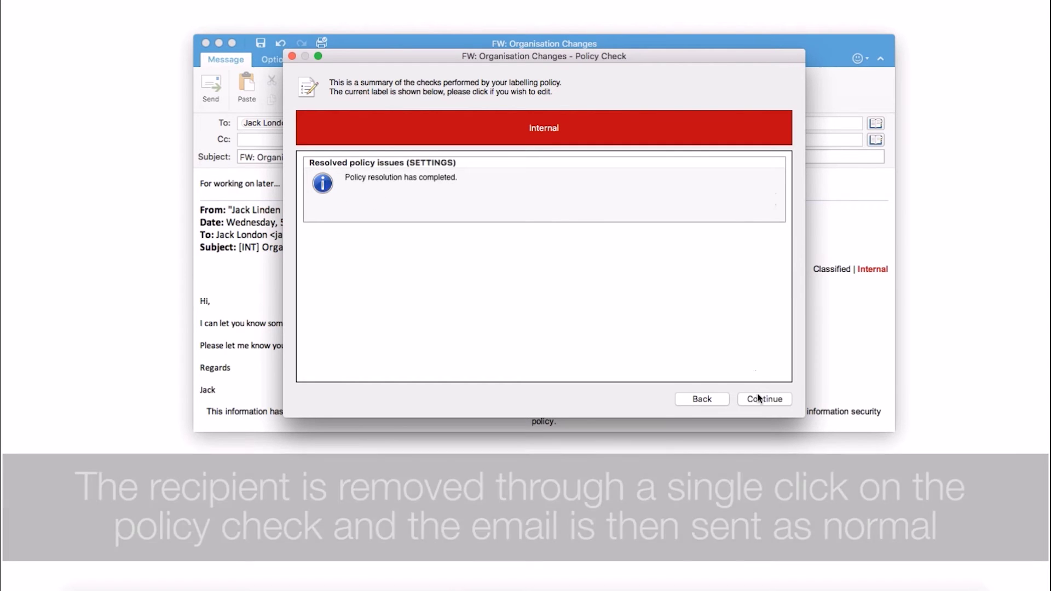
click(763, 400)
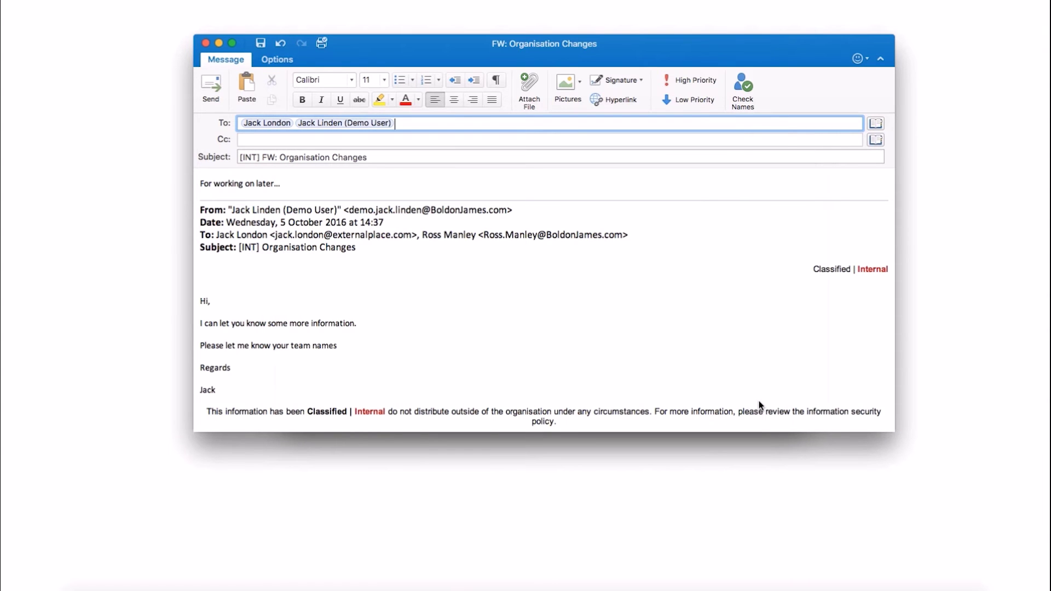